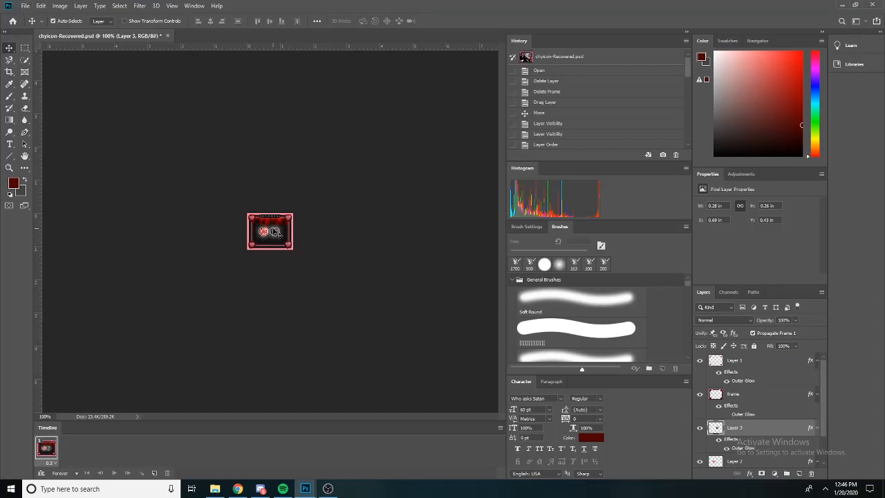
- Delete both candy heart layers from the badge and close luv-sux-vday.gif without saving
key("Delete")
key("Delete")
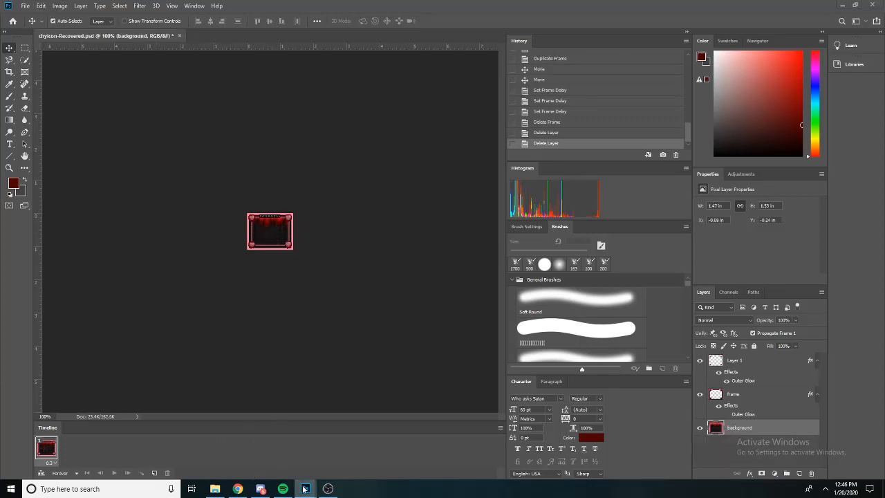
mouse_move(305, 488)
left_click(381, 418)
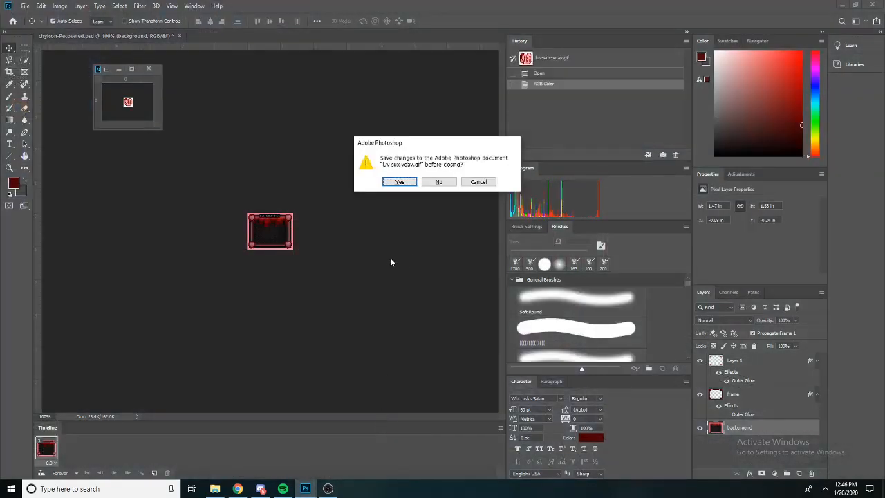
left_click(438, 182)
- Open luv-sux-vday and not-u together from the Badges folder
left_click(25, 6)
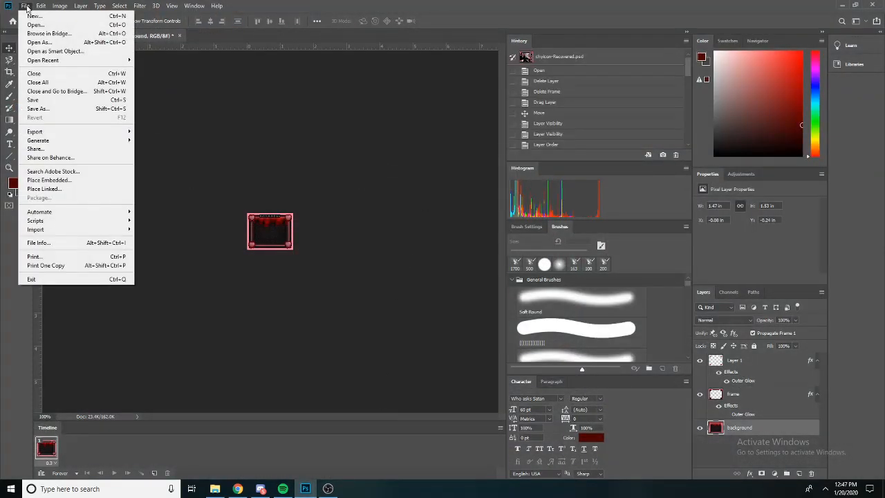
left_click(35, 25)
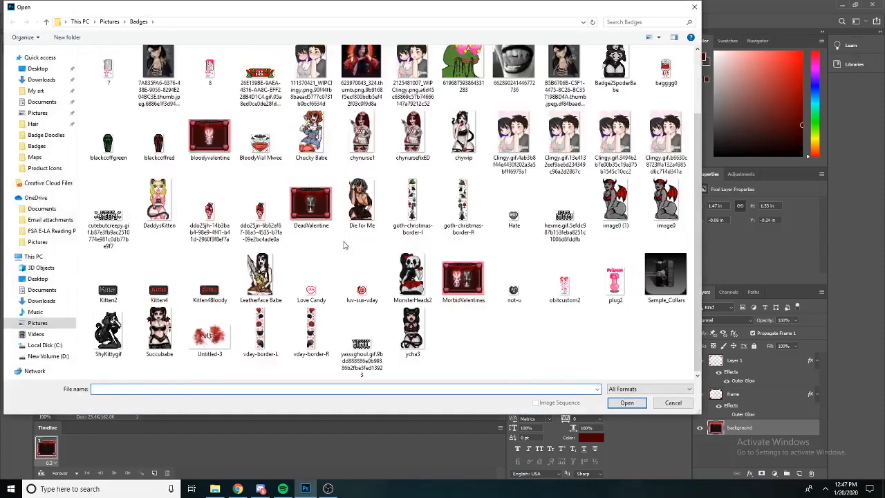
left_click(361, 280)
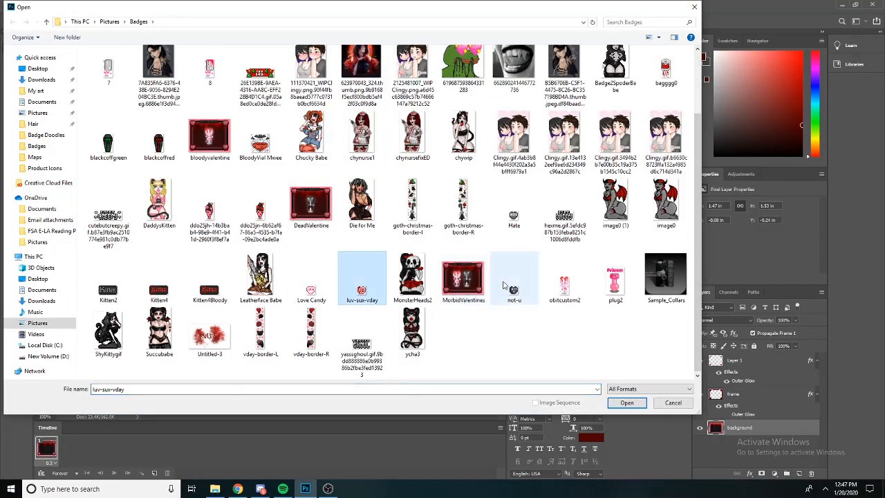
left_click(513, 284, "shift")
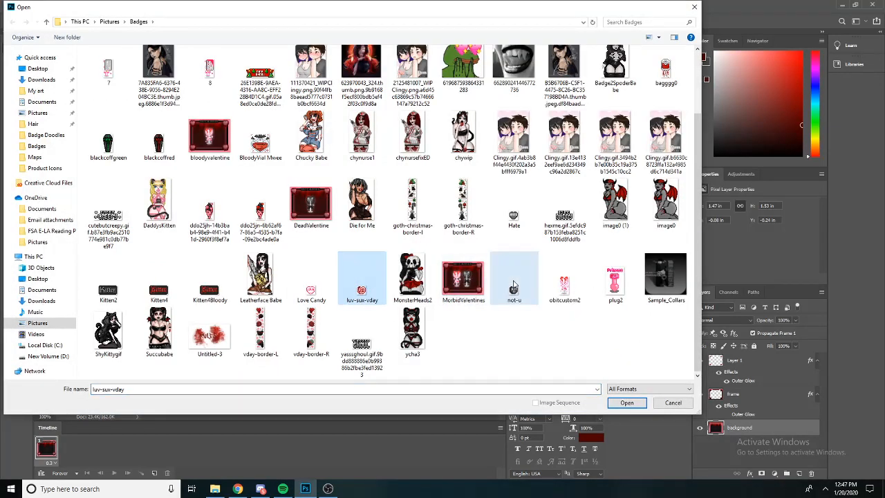
left_click(513, 326)
left_click(379, 289)
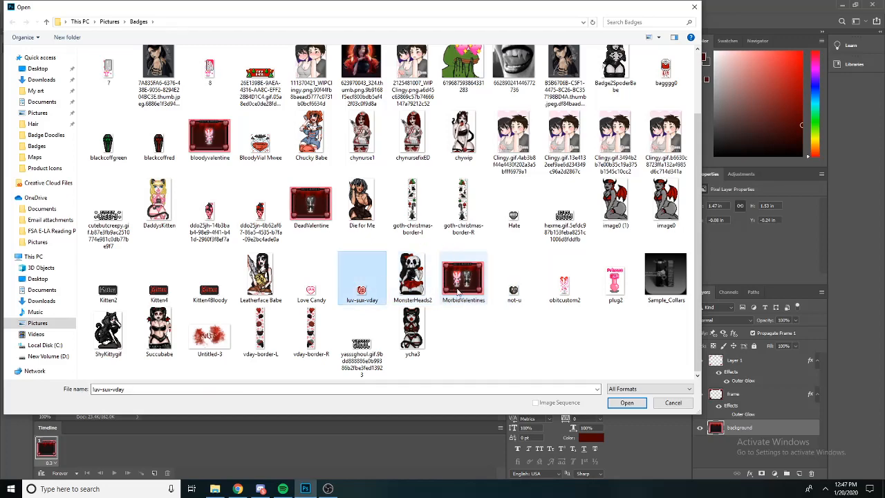
left_click(524, 296, "ctrl")
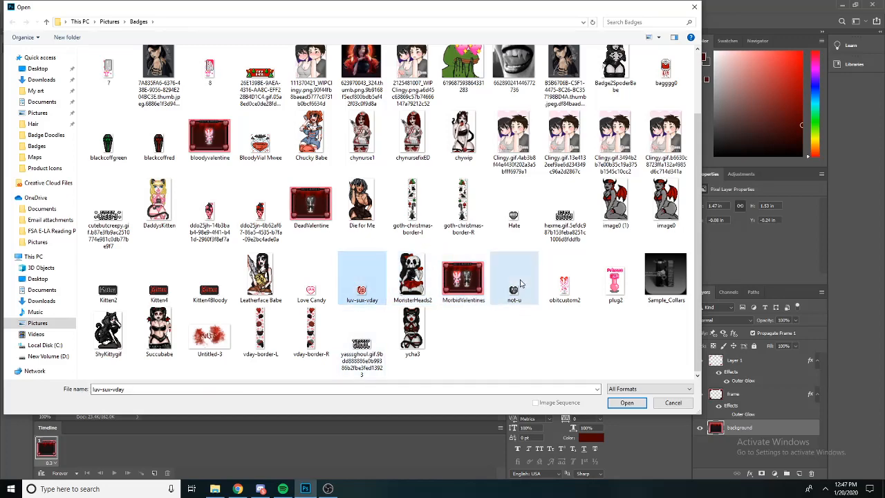
left_click(625, 402)
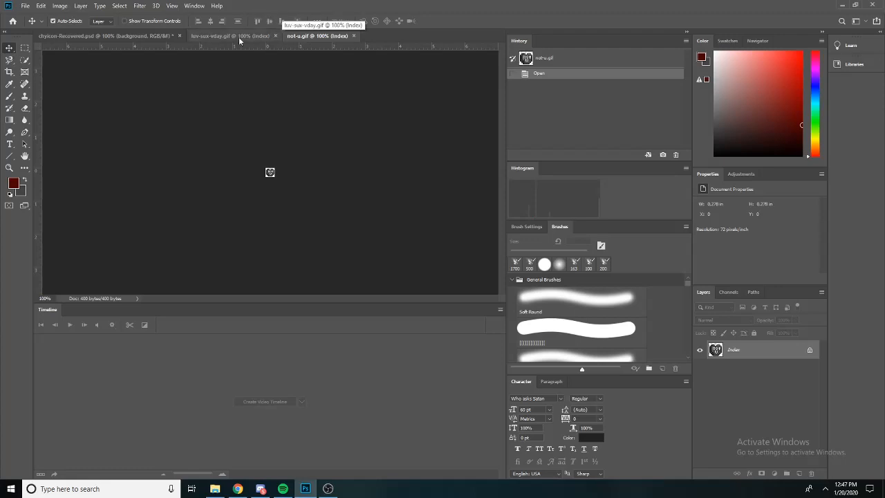
- Float not-u.gif and luv-sux-vday.gif in separate windows, placed side by side above the badge artwork
left_click_drag(316, 37, 317, 60)
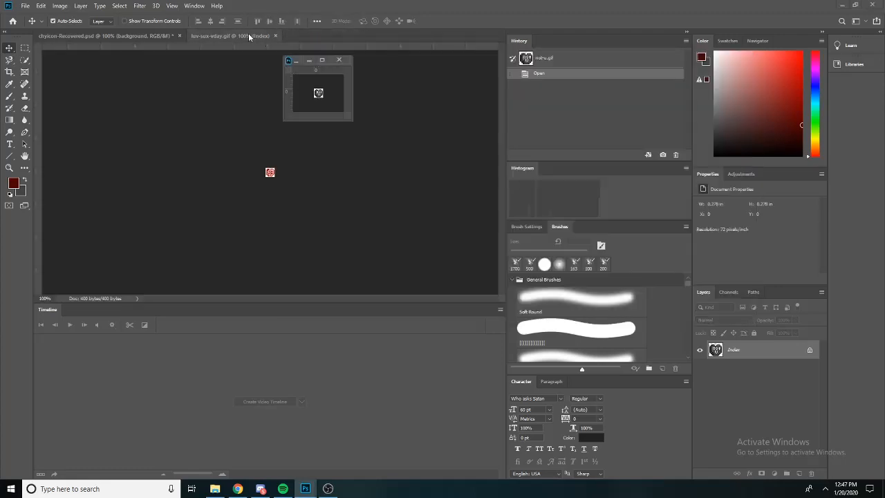
left_click(229, 35)
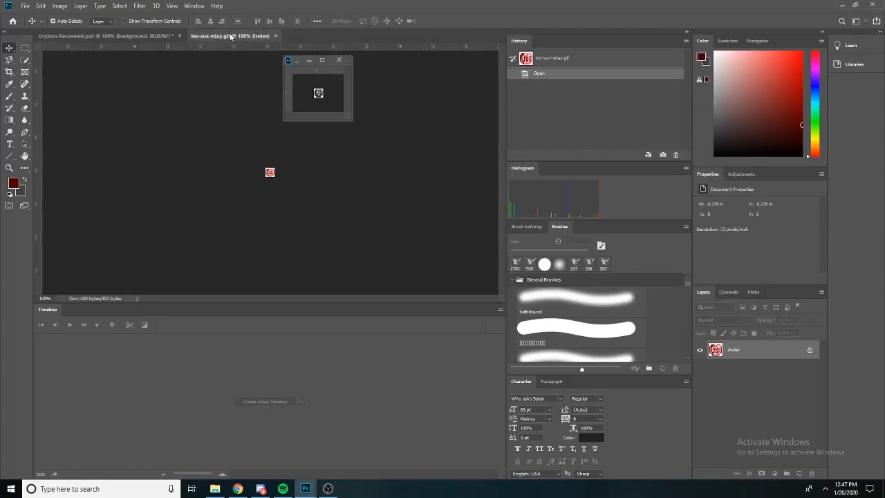
left_click_drag(231, 37, 172, 69)
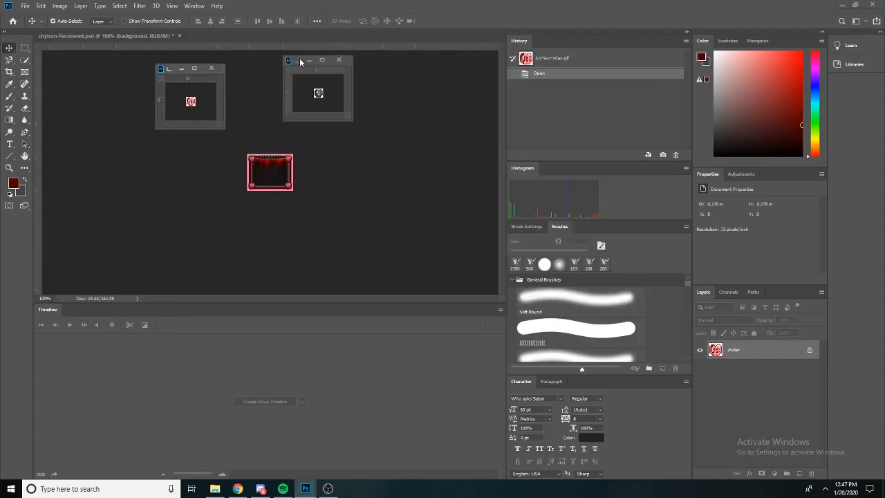
left_click_drag(301, 62, 300, 70)
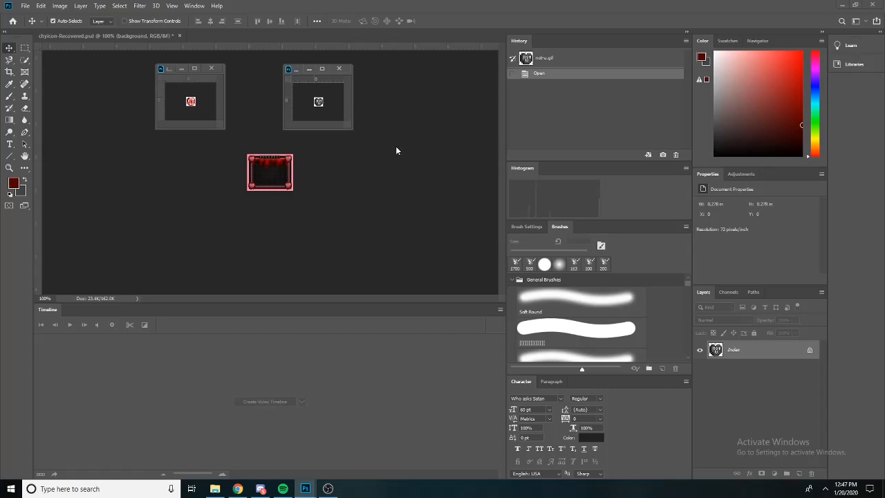
- Try to copy the locked Index layer of luv-sux-vday.gif into the badge document
left_click(193, 104)
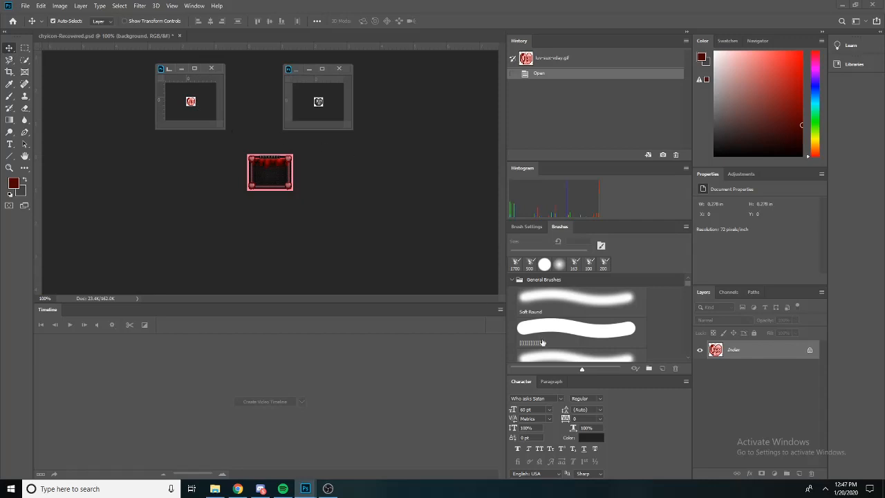
right_click(739, 354)
left_click(733, 370)
left_click_drag(737, 351, 315, 206)
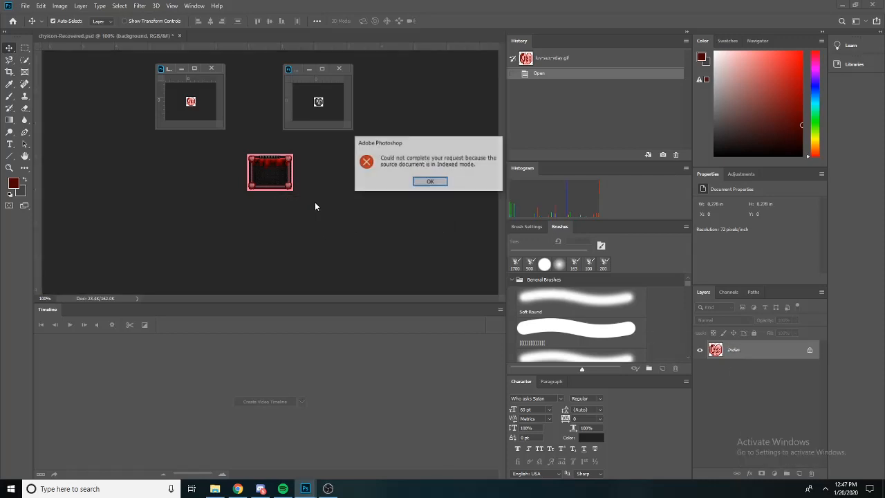
left_click(424, 182)
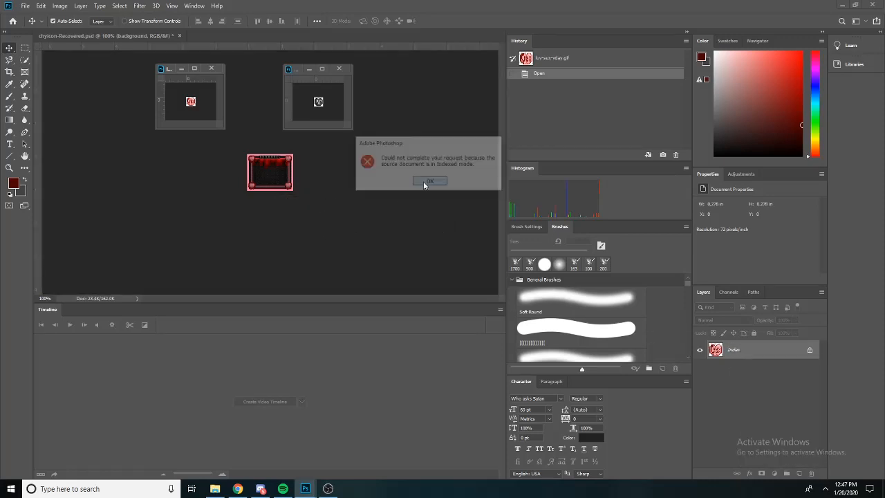
- Convert luv-sux-vday.gif to RGB Color mode
left_click(59, 6)
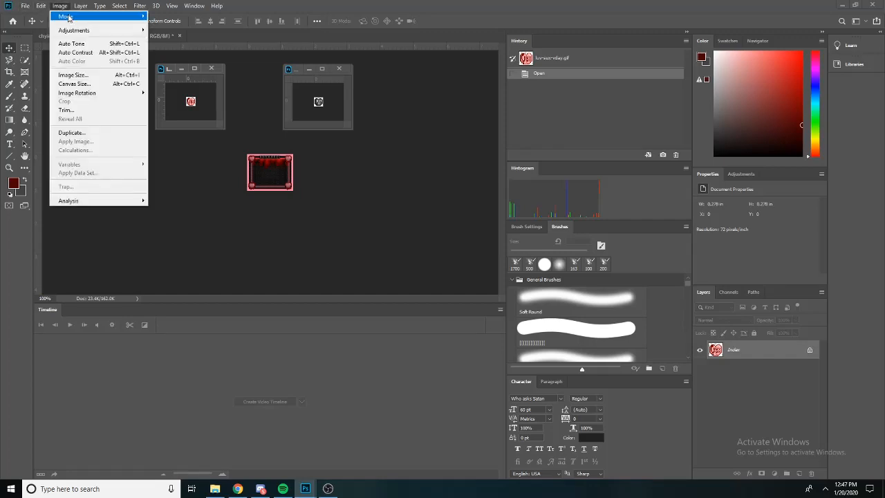
mouse_move(69, 16)
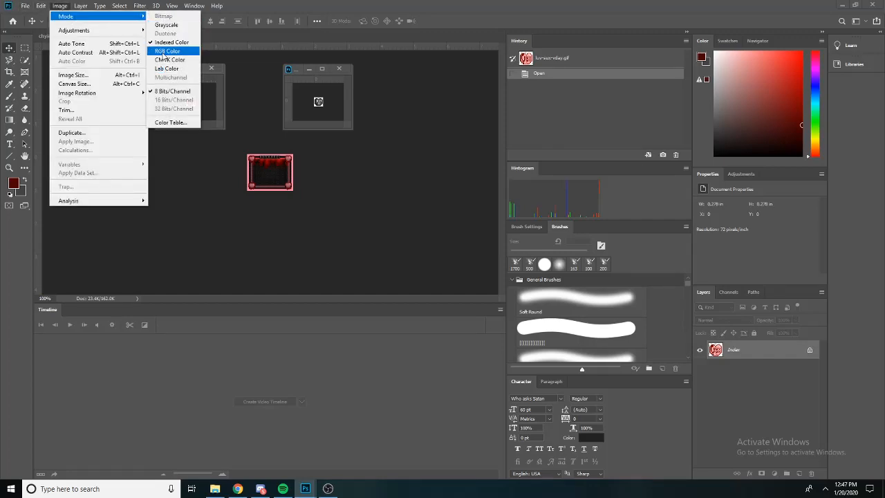
left_click(164, 51)
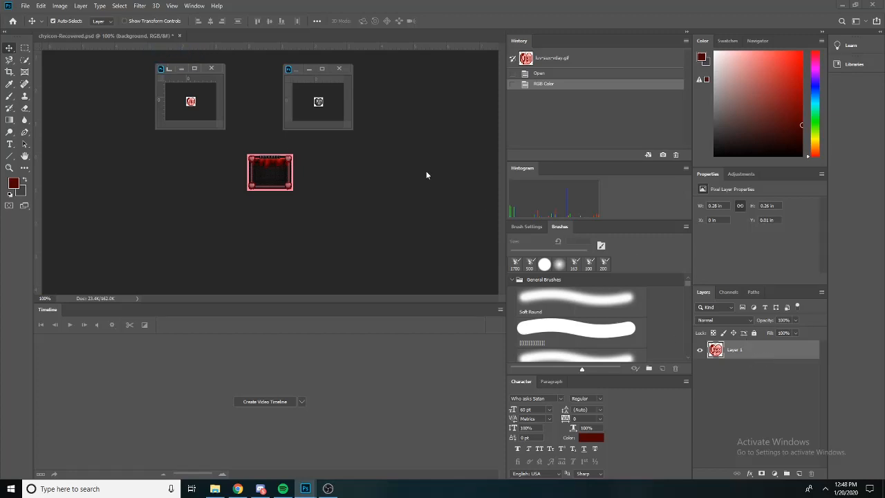
- Convert not-u.gif to RGB Color mode
left_click(327, 106)
left_click(59, 6)
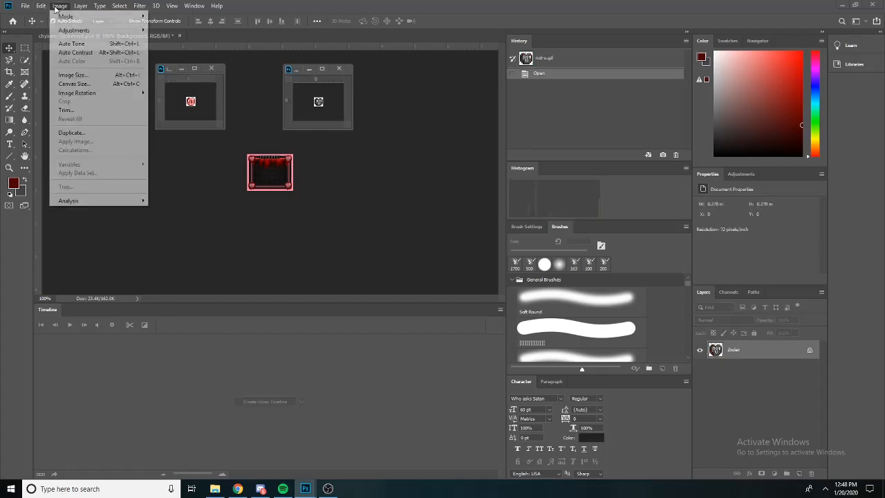
mouse_move(66, 17)
left_click(173, 51)
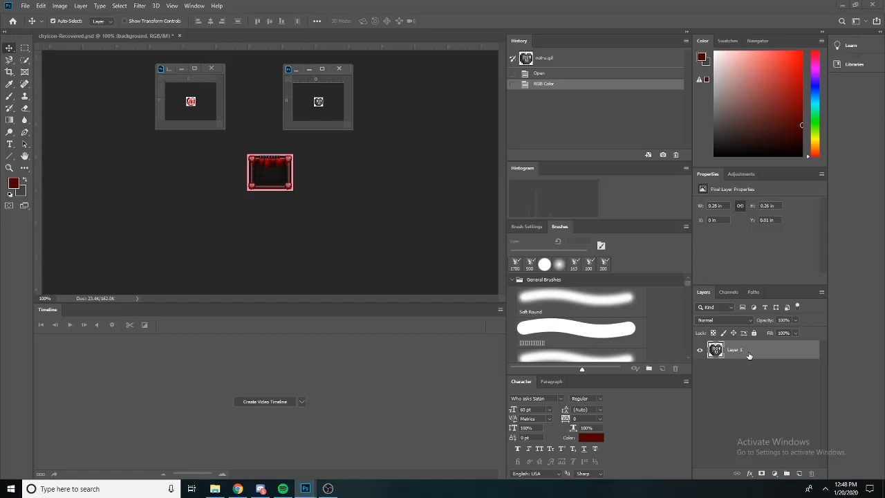
- Copy the red heart layer from luv-sux-vday.gif into the badge and position it in the left half of the frame
left_click(190, 103)
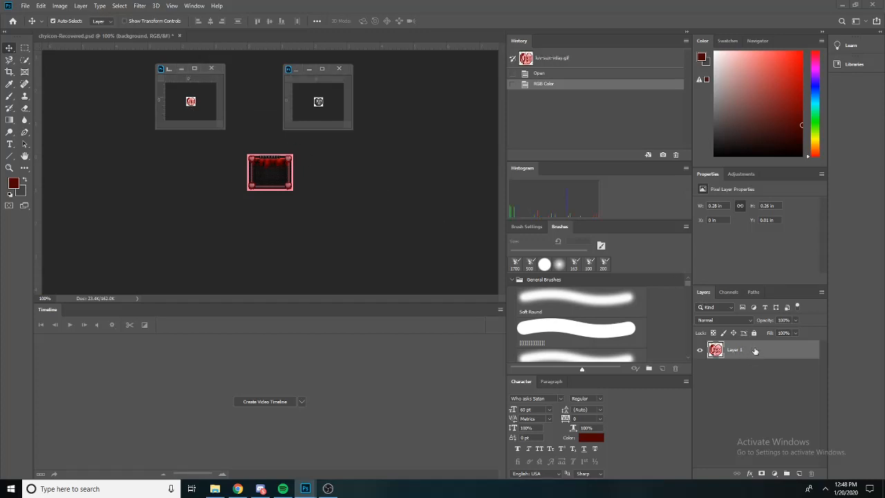
left_click_drag(753, 353, 289, 198)
left_click_drag(280, 235, 273, 233)
- Copy the black heart layer from not-u.gif into the badge and position it beside the red heart
left_click(320, 112)
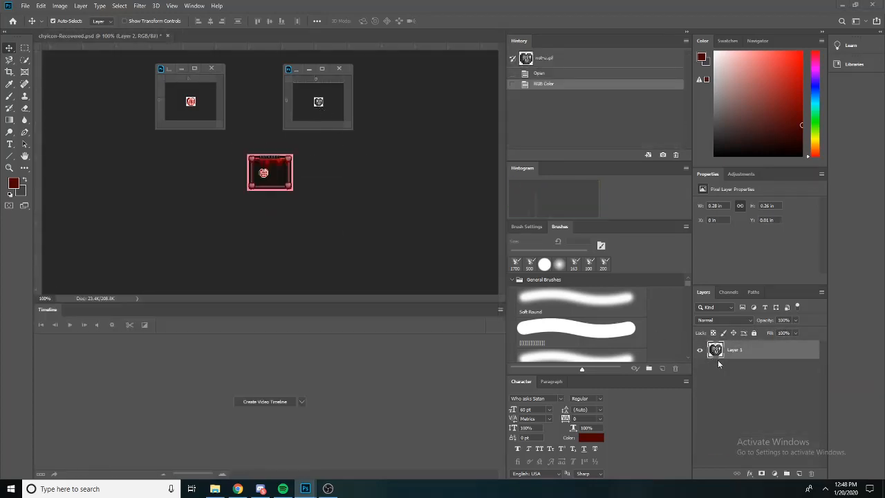
left_click_drag(717, 359, 302, 213)
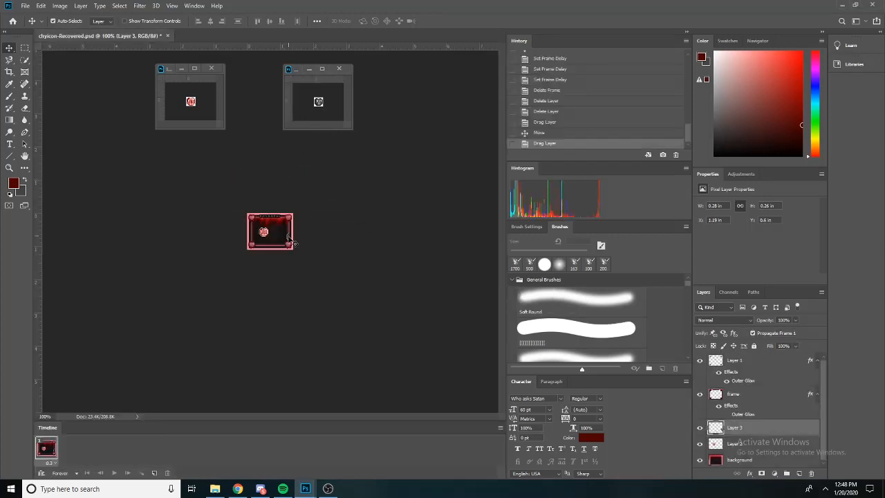
left_click_drag(294, 244, 279, 235)
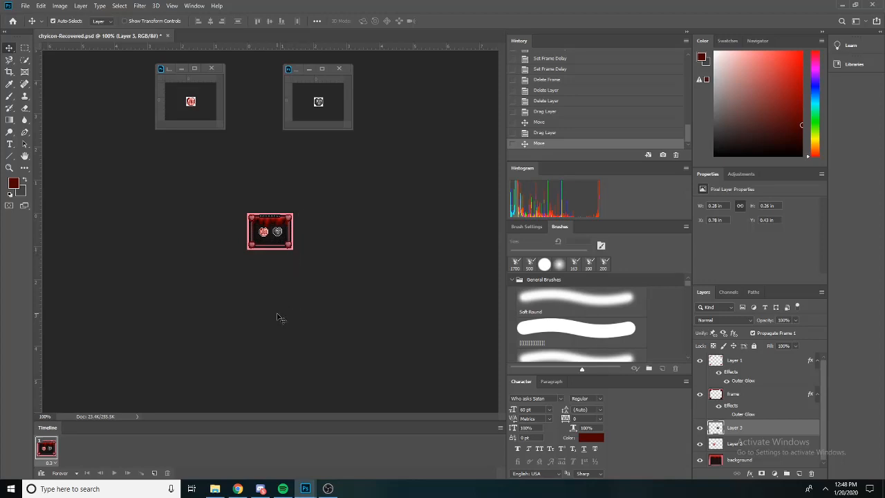
- Minimize both source image windows and nudge the black heart slightly down to line up with the red one
left_click(307, 75)
left_click(308, 70)
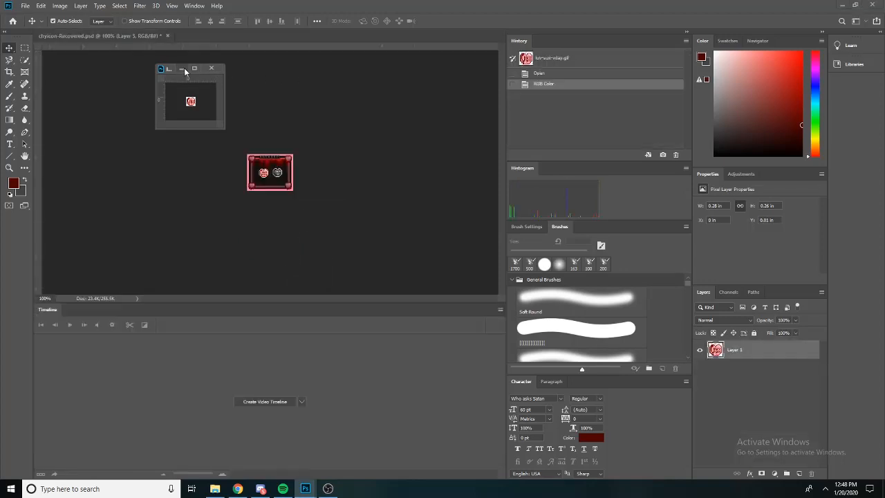
left_click(181, 69)
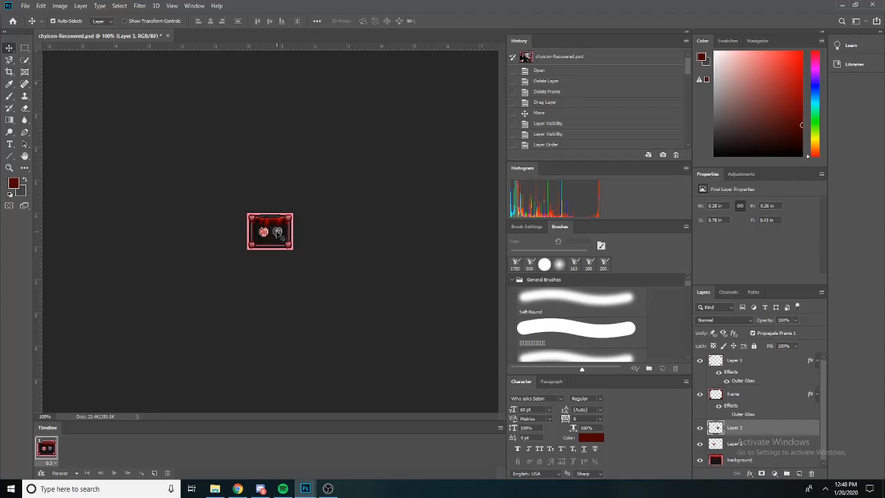
left_click_drag(277, 231, 277, 233)
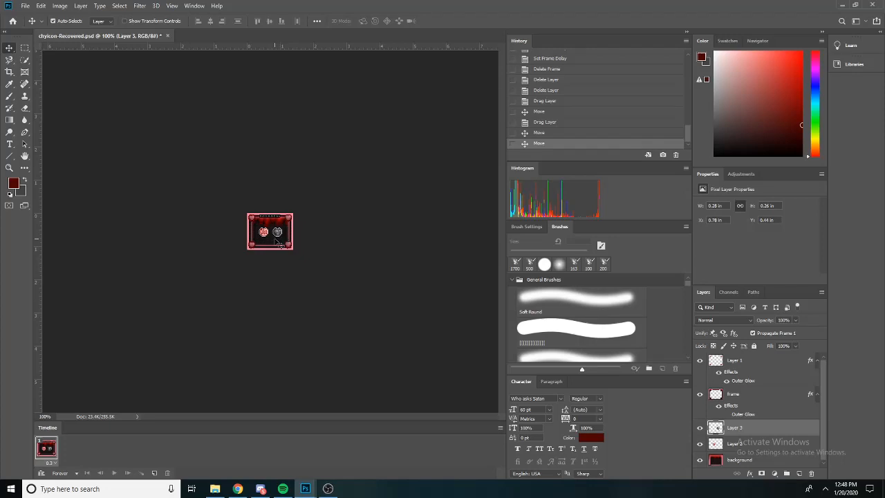
- Add a white Outer Glow at 42% opacity to the red heart's Layer 2, adjusting the glow size
left_click(734, 449)
left_click(749, 473)
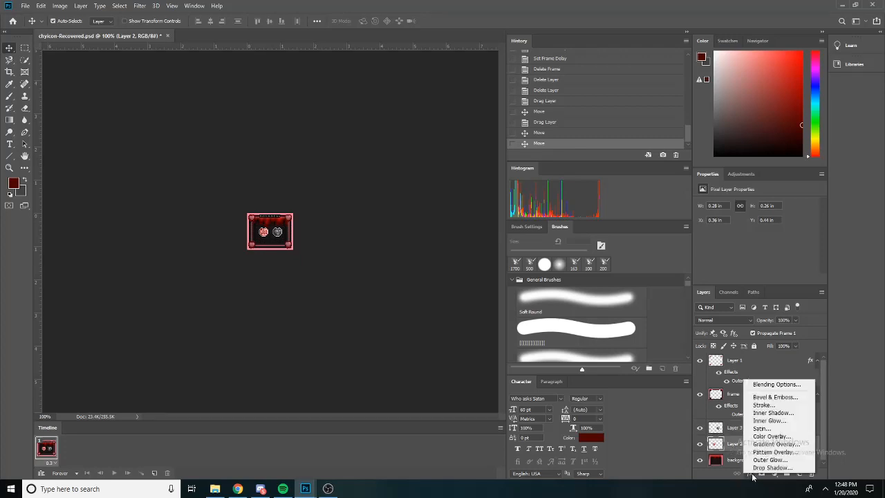
left_click(755, 462)
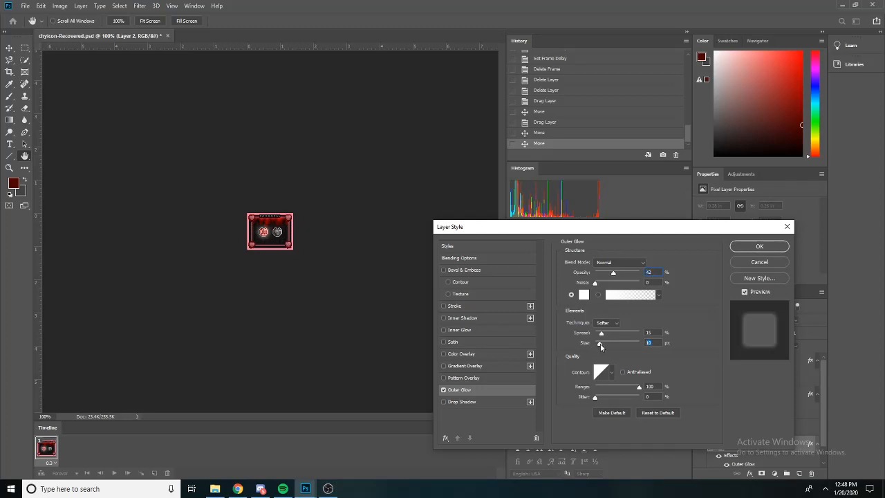
left_click_drag(600, 346, 600, 348)
left_click(759, 247)
- Add a white Outer Glow to the black heart's Layer 3 with 42% opacity, 15% spread and 6 px size
left_click(739, 432)
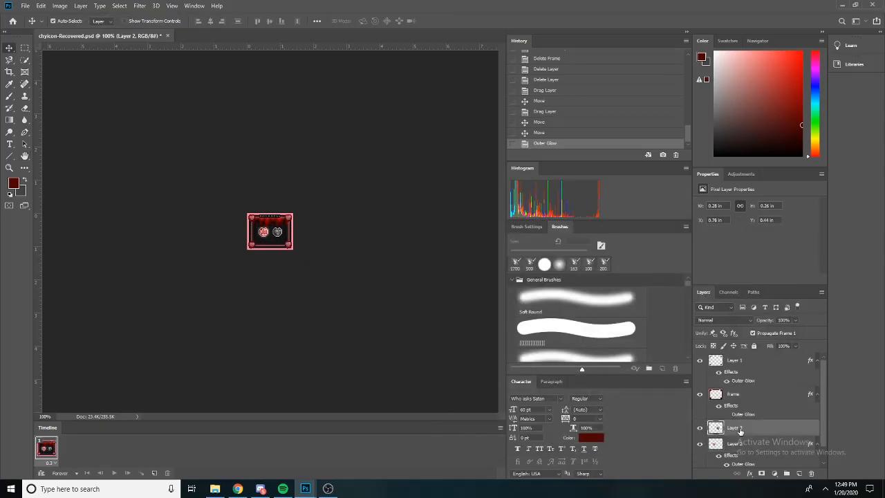
left_click(750, 473)
left_click(757, 458)
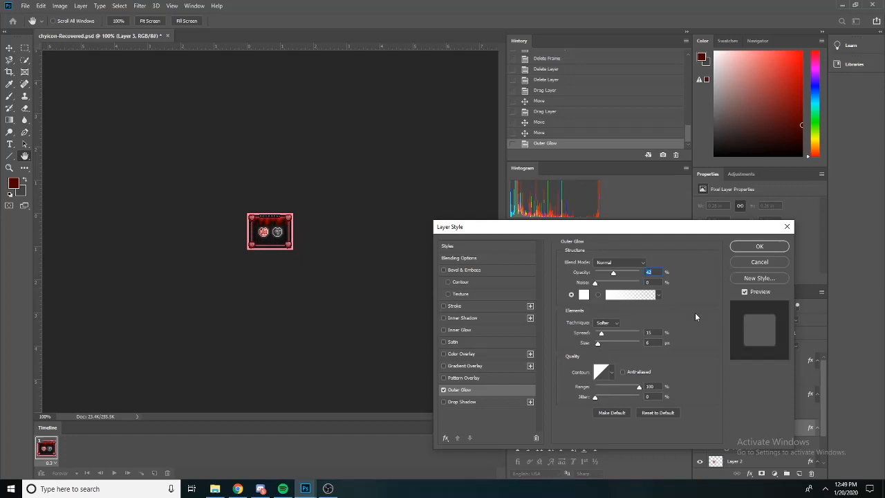
left_click(759, 246)
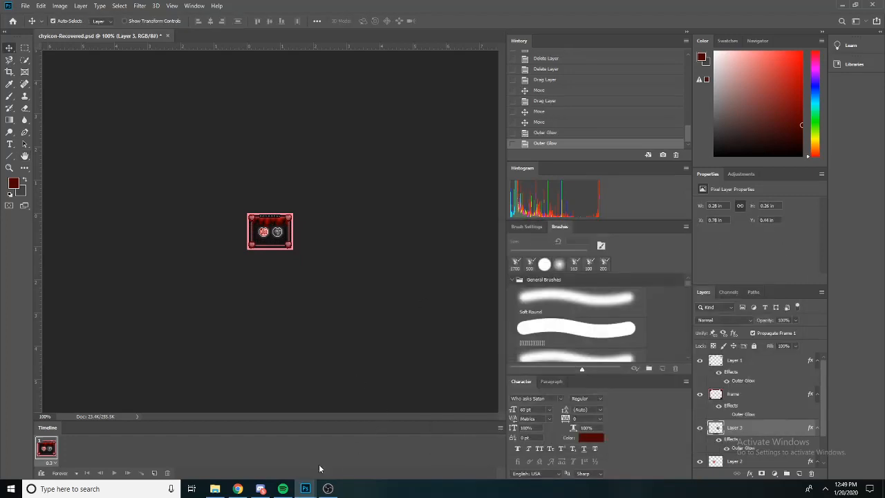
mouse_move(281, 492)
left_click(380, 336)
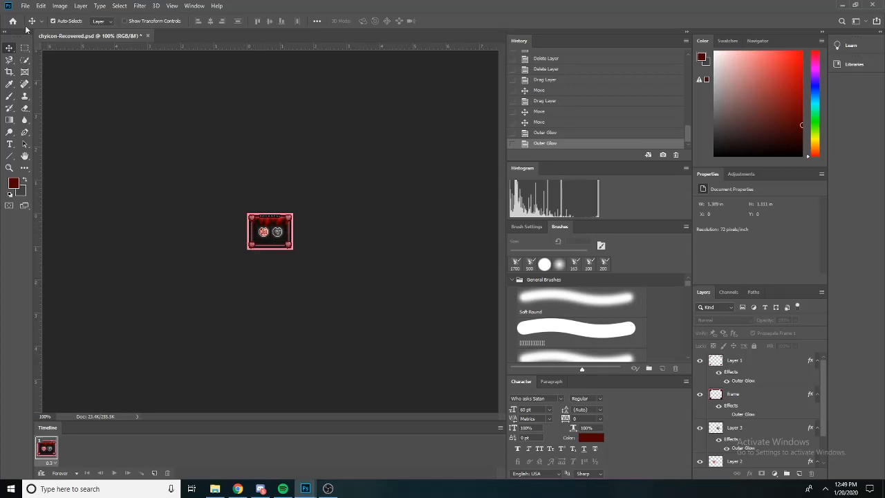
left_click(24, 5)
mouse_move(57, 130)
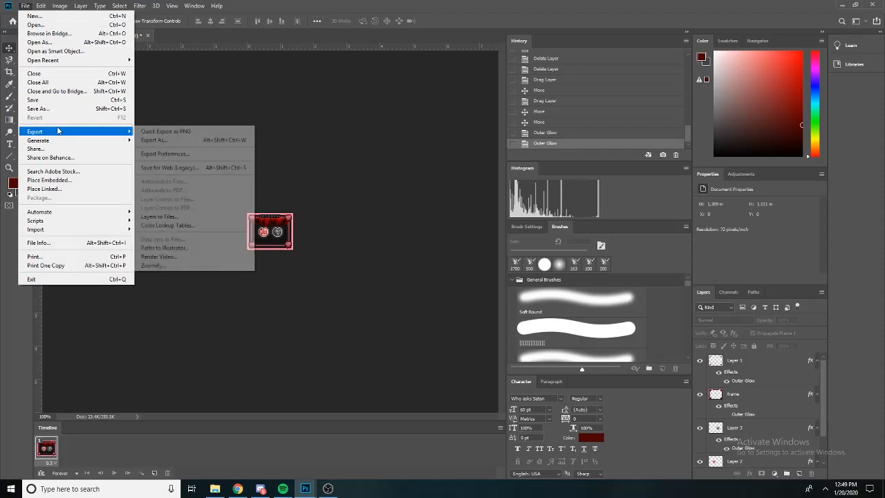
left_click(259, 105)
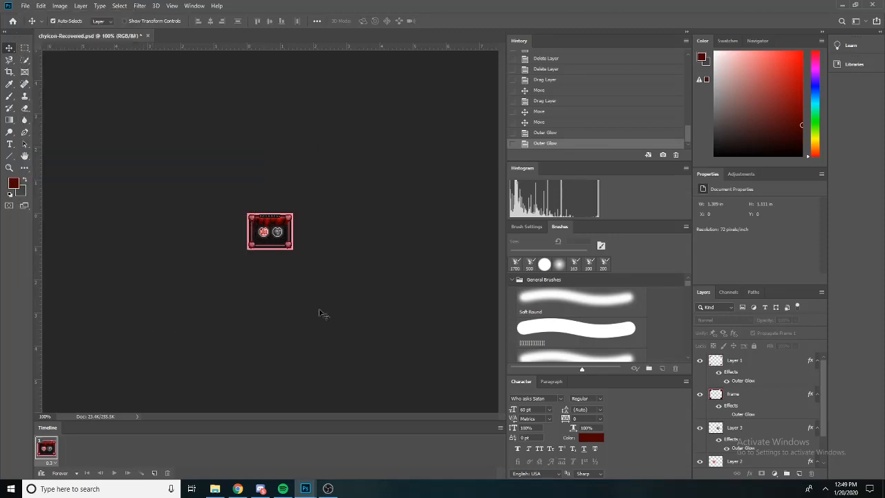
- Quick-export the static badge as a PNG named LoveBitesStatic in the Product Icons folder
left_click(25, 5)
mouse_move(56, 132)
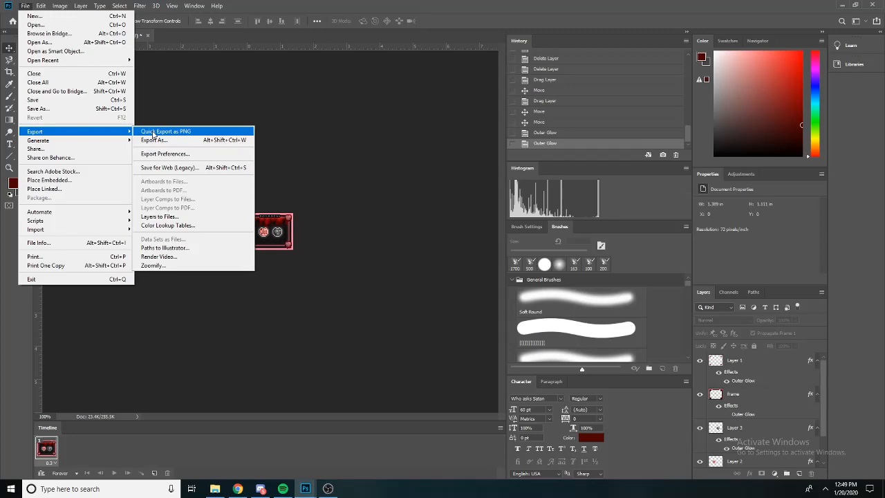
left_click(153, 132)
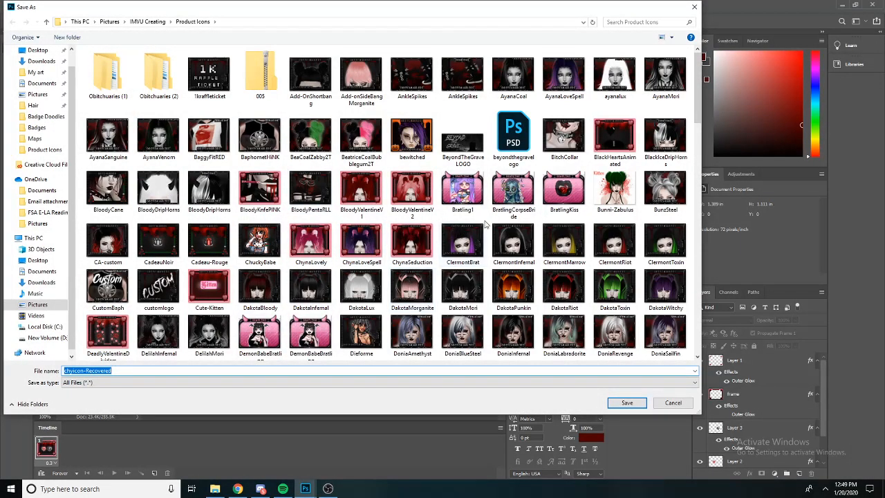
key("BackSpace")
type("L")
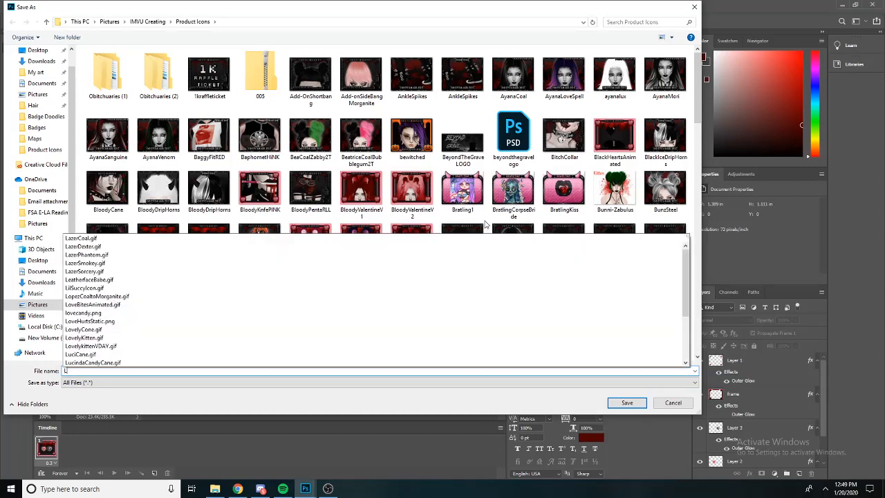
type("oveBitesStatic")
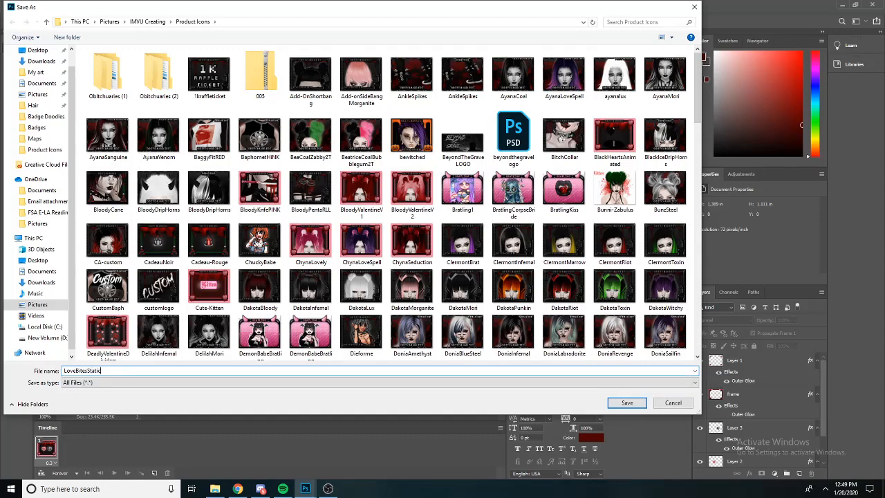
key("Return")
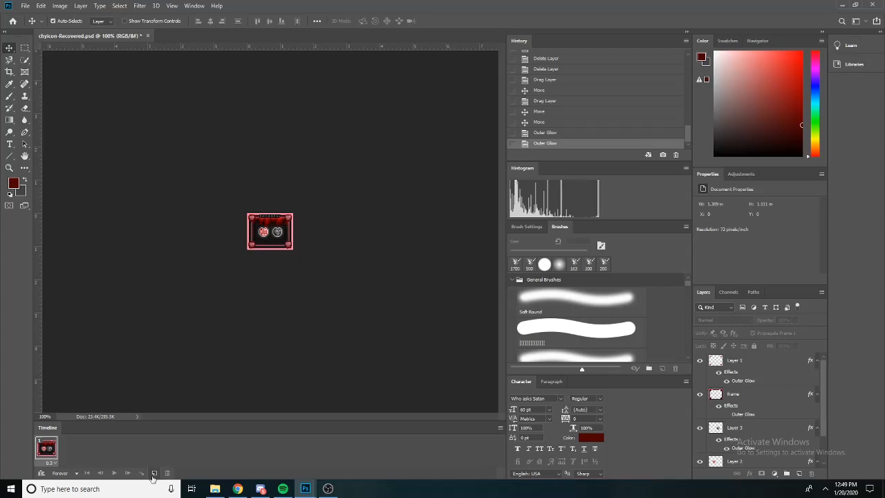
- Duplicate the badge's animation frame and select the second frame
left_click(153, 473)
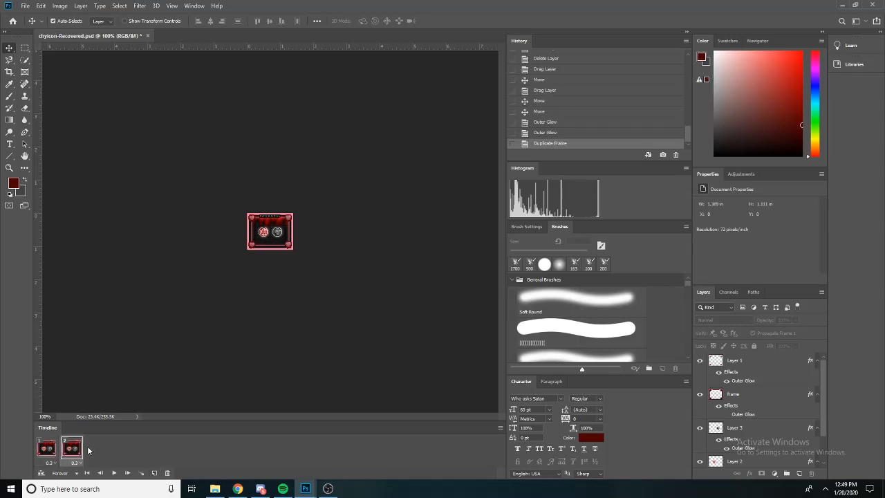
left_click(46, 455)
left_click(70, 453)
left_click(44, 453)
left_click(69, 454)
- Move the red and black hearts slightly up in the second frame, keeping them level with each other
left_click(263, 233)
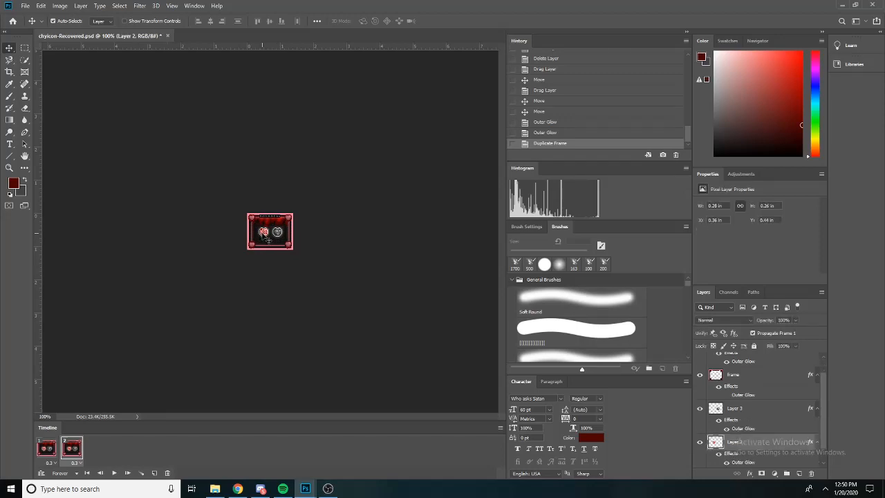
right_click(263, 233)
left_click(264, 236)
left_click_drag(270, 238, 271, 233)
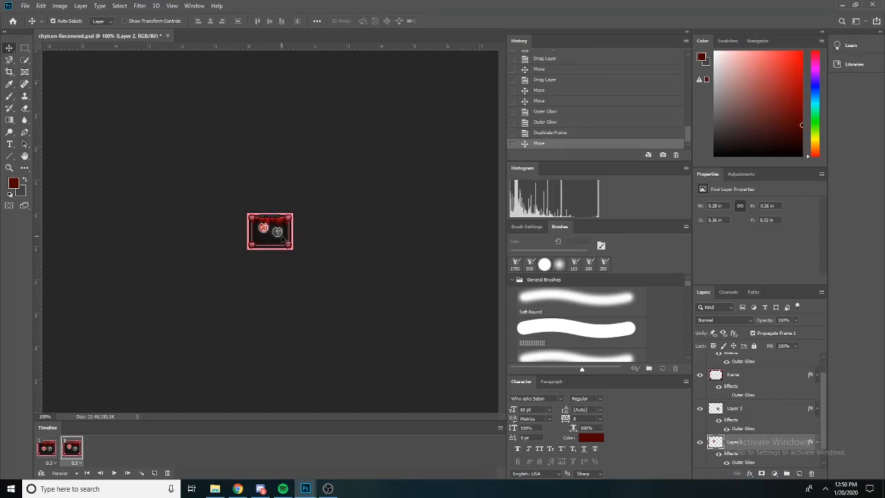
left_click(280, 236)
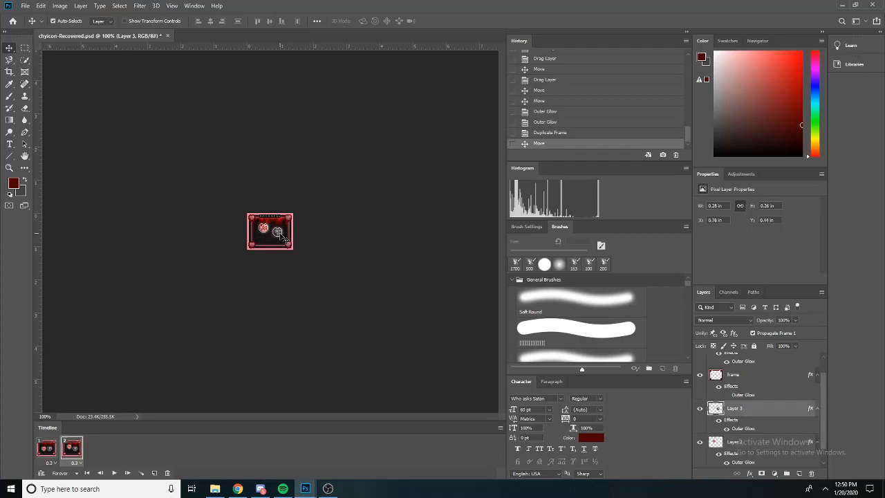
left_click_drag(281, 236, 281, 233)
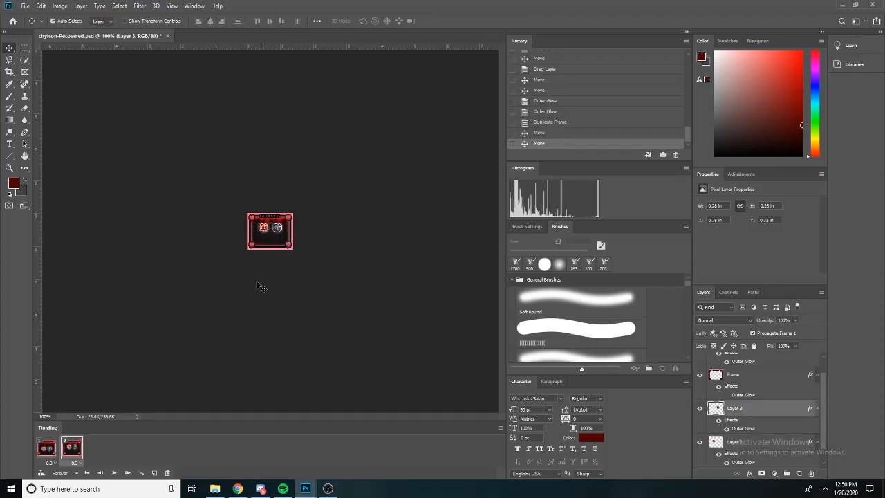
- Compare the two frames and play the animation to check the hearts' bouncing motion
left_click(49, 454)
left_click(63, 452)
left_click(47, 453)
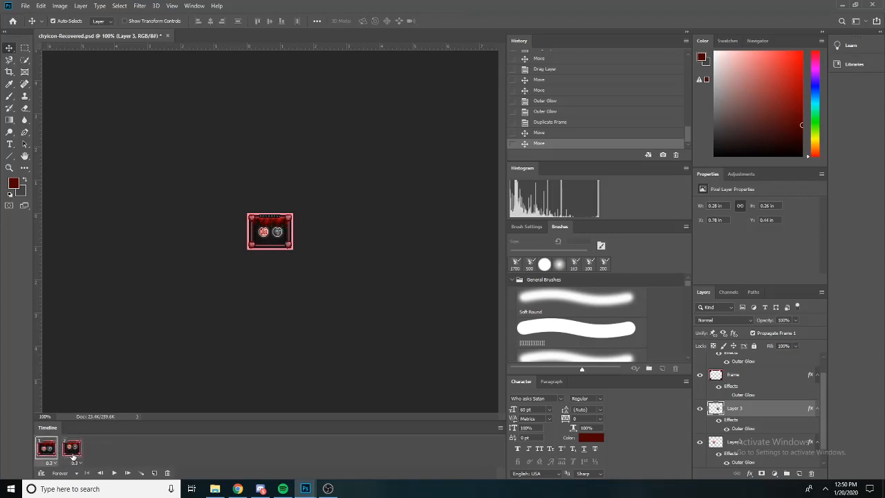
left_click(72, 450)
left_click(47, 450)
left_click(114, 472)
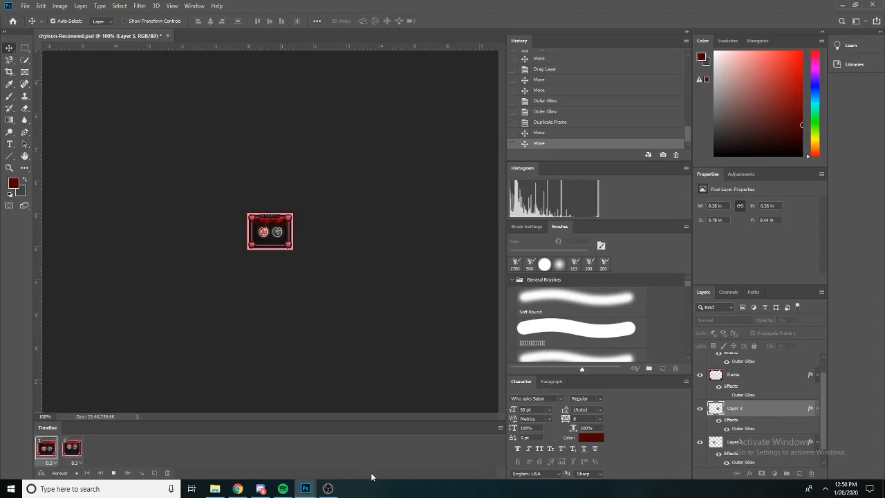
left_click(113, 473)
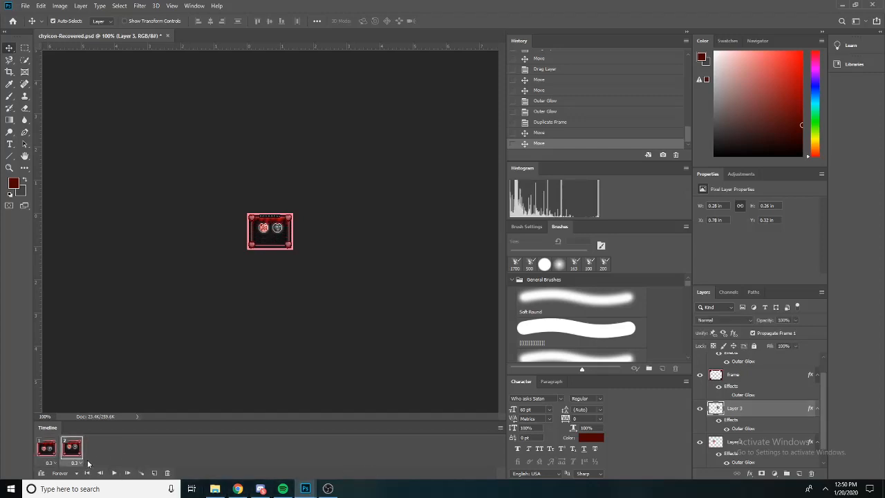
left_click(49, 459)
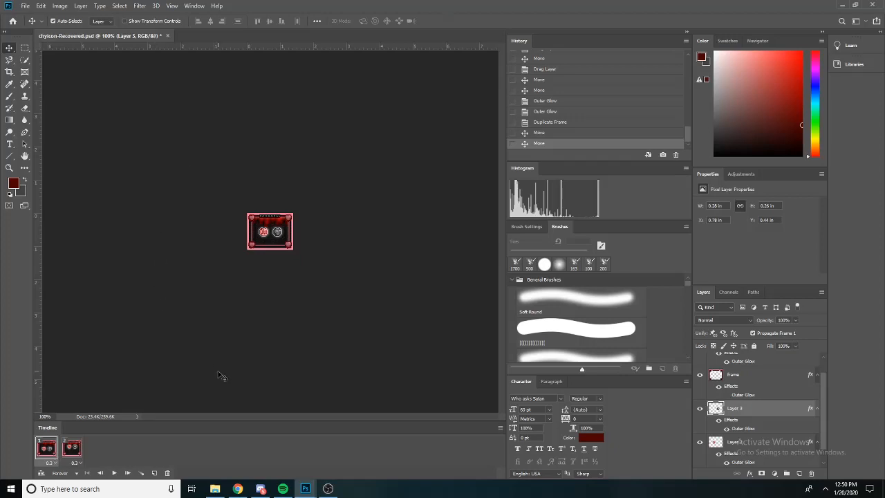
left_click(70, 450)
left_click(49, 450)
- Set the first frame's delay to 0.1 seconds and play the animation
left_click(49, 463)
left_click(60, 383)
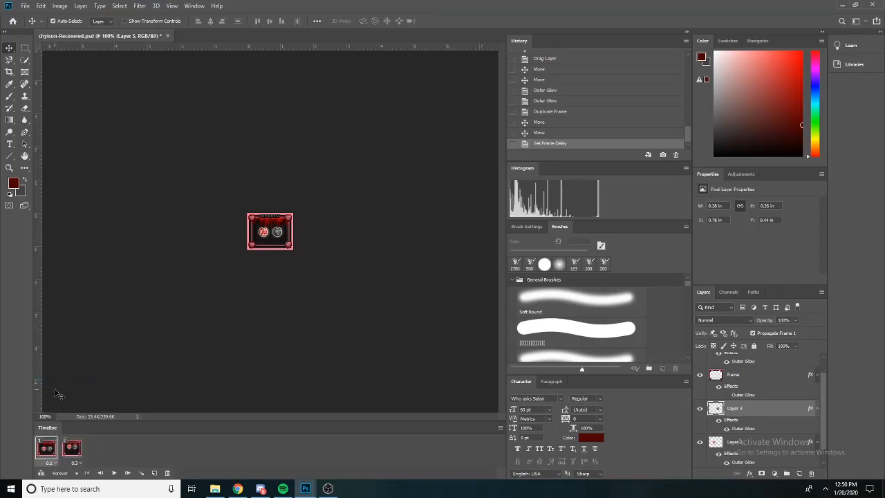
left_click(115, 472)
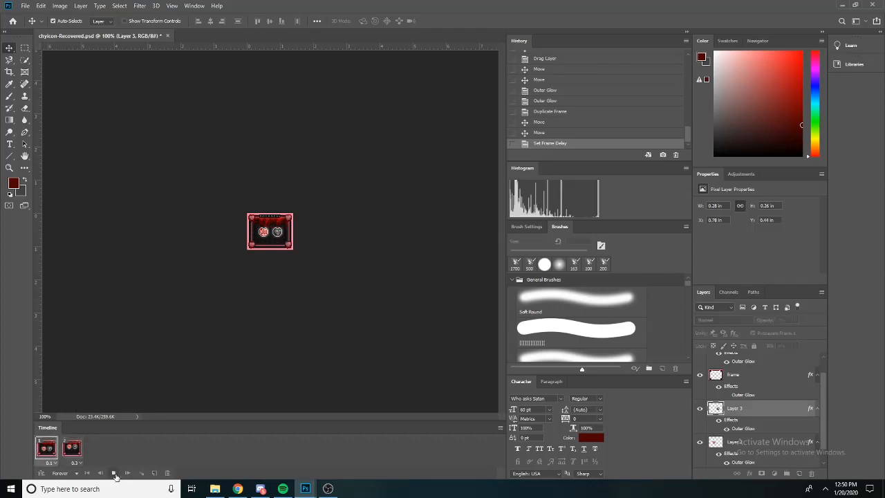
left_click(114, 473)
left_click_drag(76, 454, 163, 474)
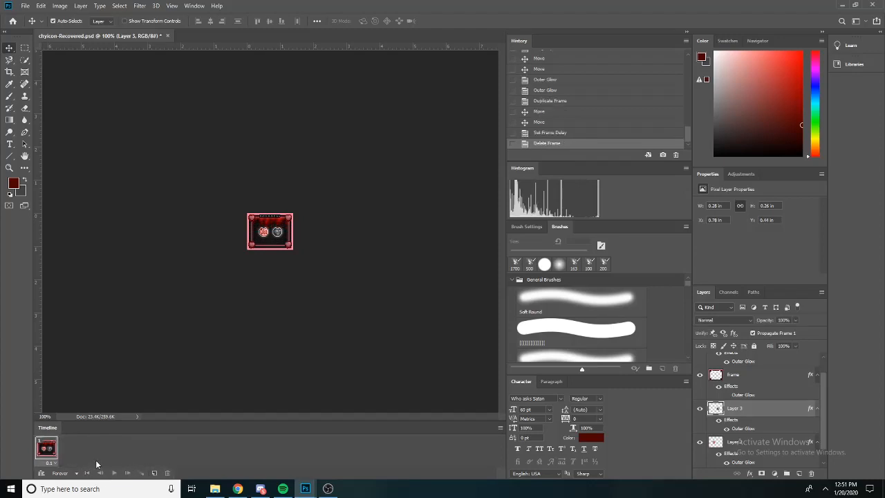
left_click(155, 473)
key("ctrl+z")
key("ctrl+z")
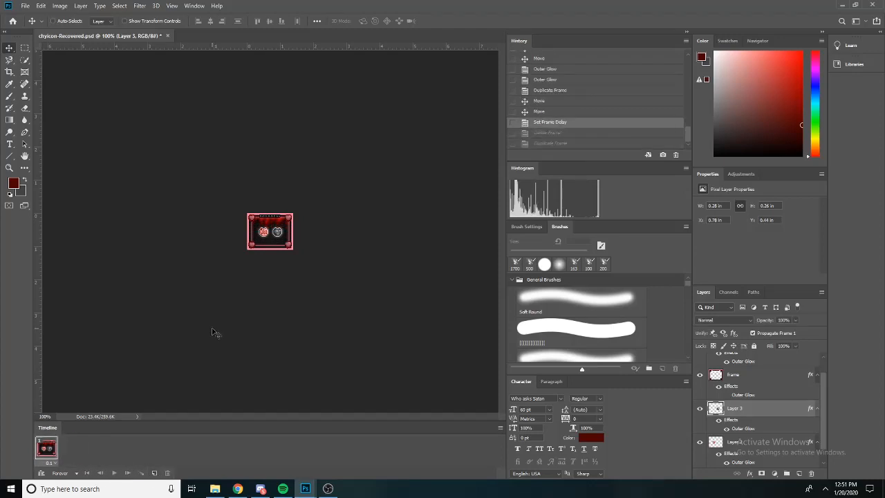
- Set the second frame's delay to 0.1 seconds and play the animation
left_click(76, 463)
left_click(87, 380)
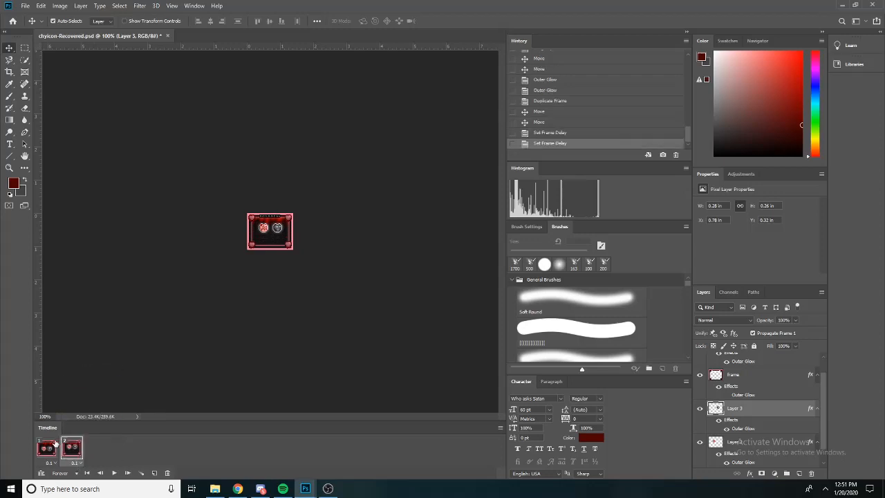
left_click(127, 473)
left_click(114, 472)
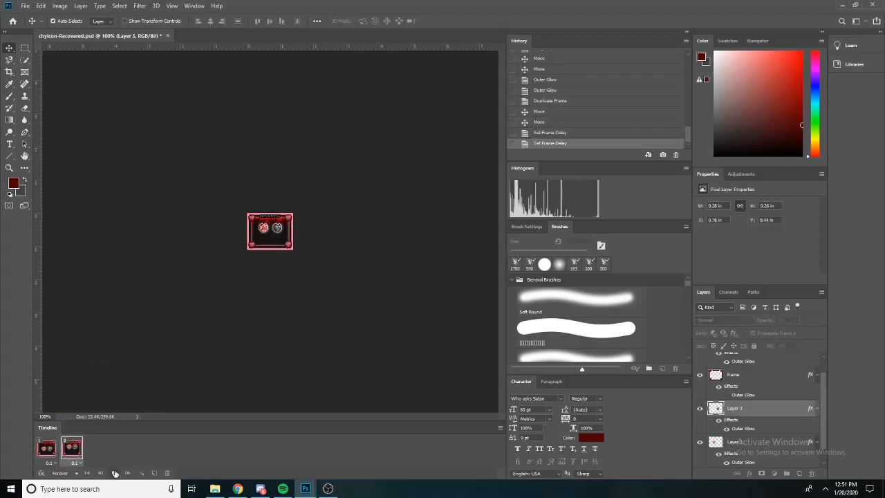
left_click(115, 473)
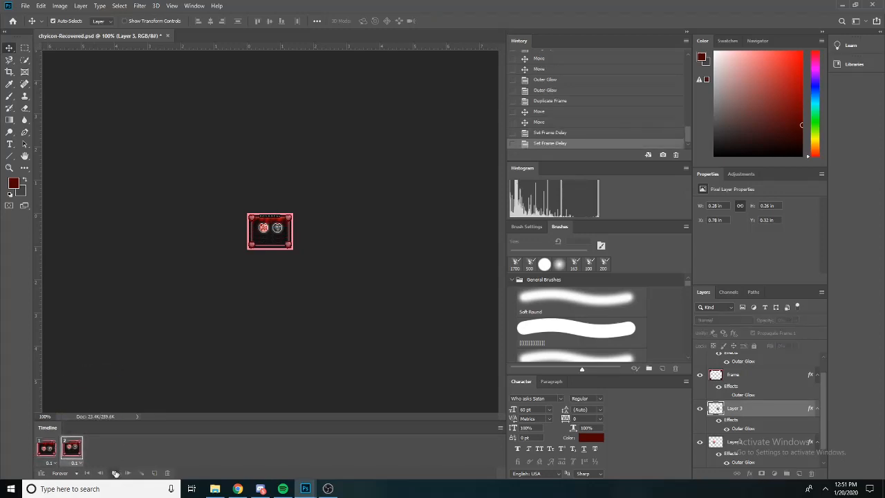
- Set the delay of both frames to 0.5 seconds and preview the animation
left_click(50, 462)
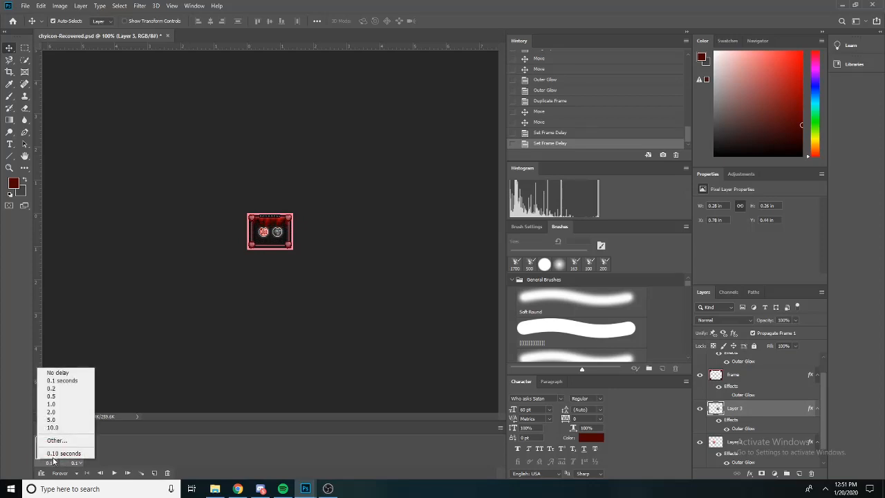
left_click(58, 396)
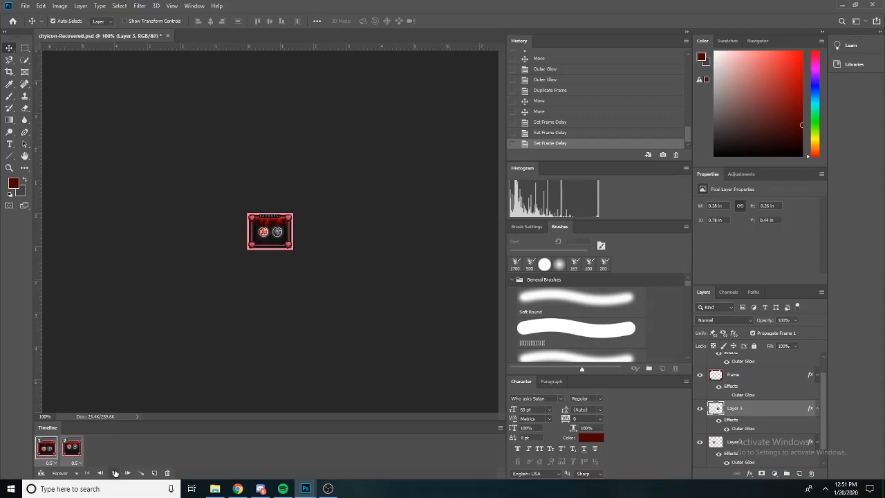
left_click(114, 473)
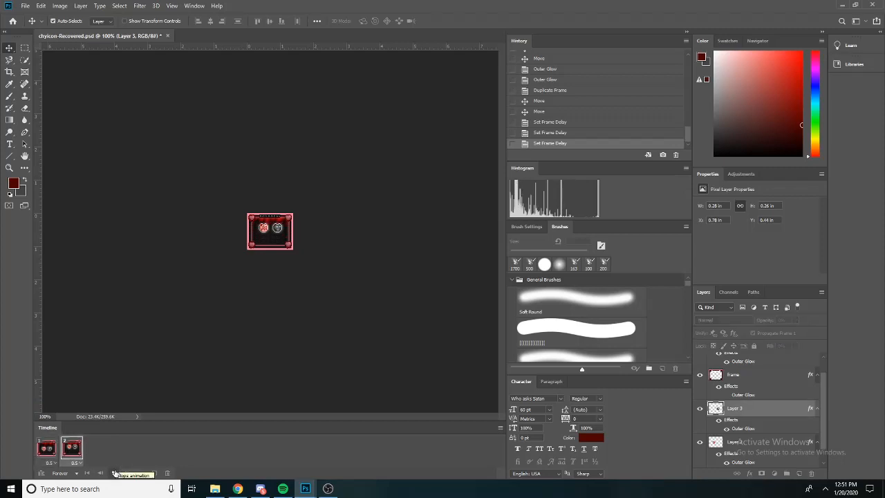
left_click(115, 473)
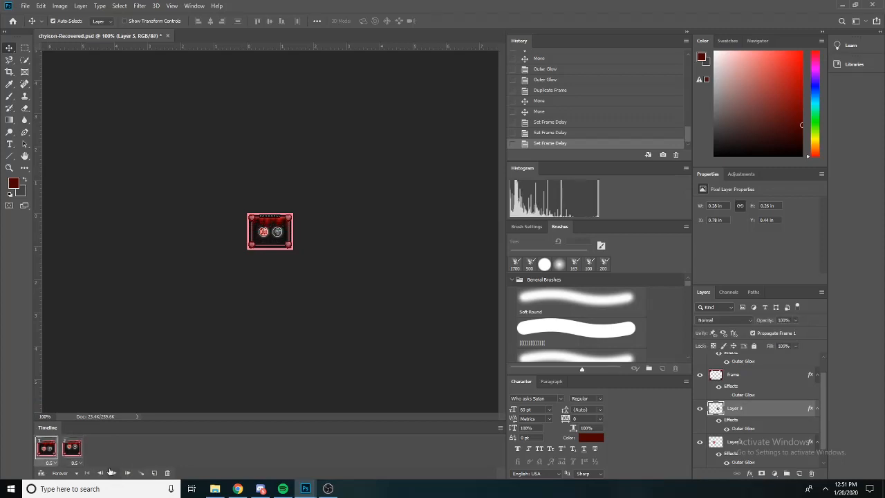
- Set a custom delay of 0.3 seconds for both frames
left_click(55, 464)
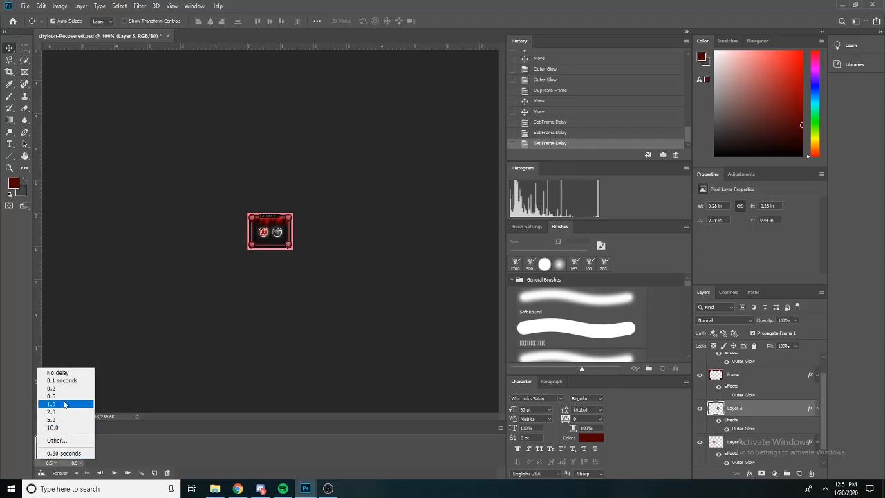
left_click(61, 440)
type("0.3")
key("Return")
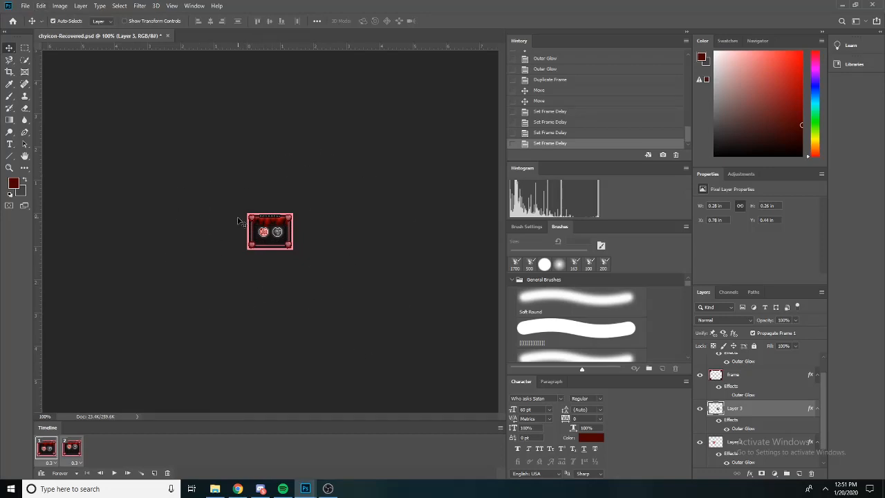
- Open the badge in the Save for Web (Legacy) export and preview its two-frame GIF animation there
left_click(25, 6)
mouse_move(72, 137)
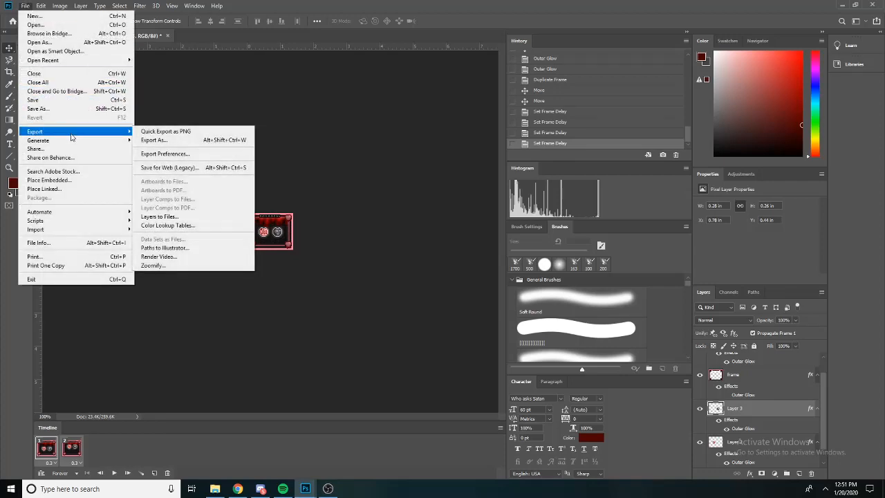
left_click(158, 168)
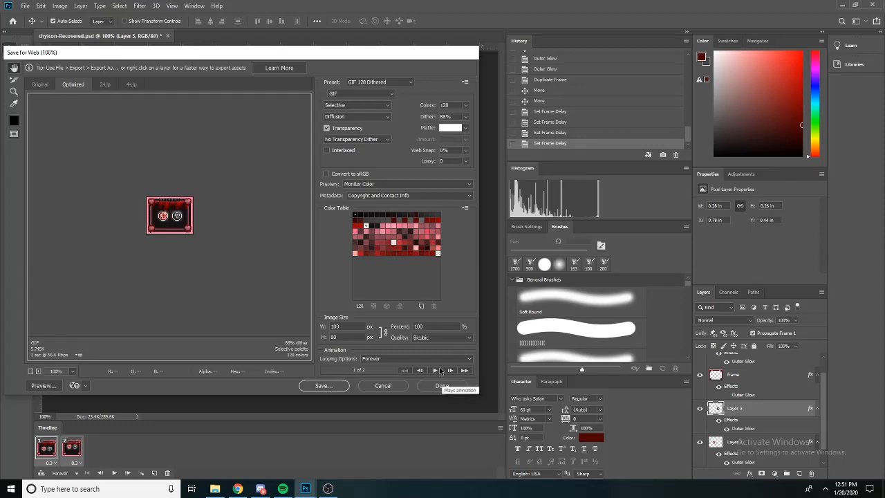
left_click(434, 371)
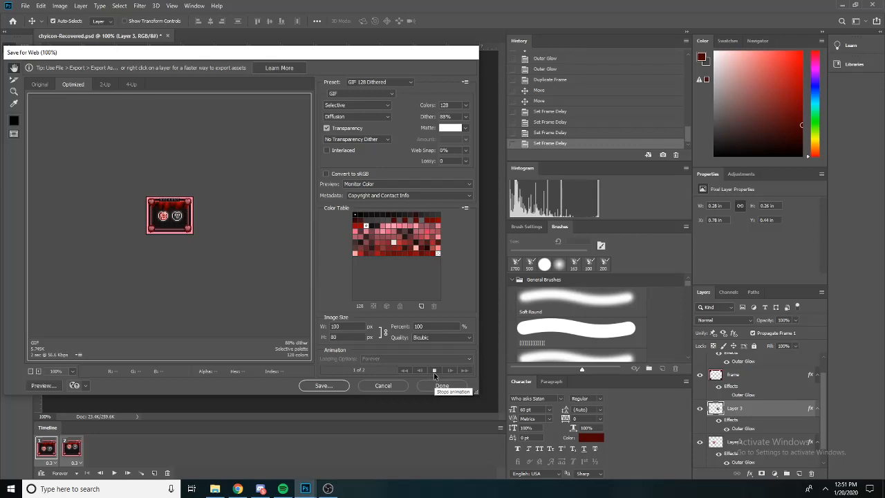
left_click(435, 372)
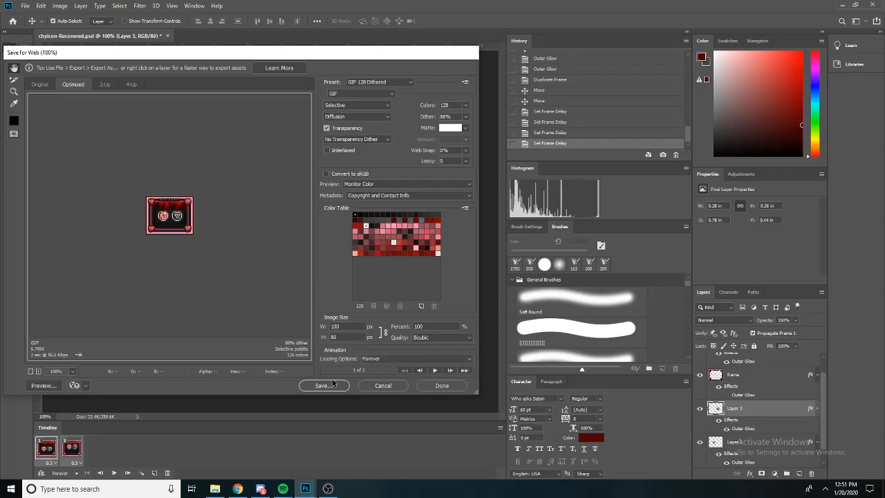
- Save the optimized animation as LoveBitesAnimated.gif in the Product Icons folder, replacing the existing file
left_click(323, 386)
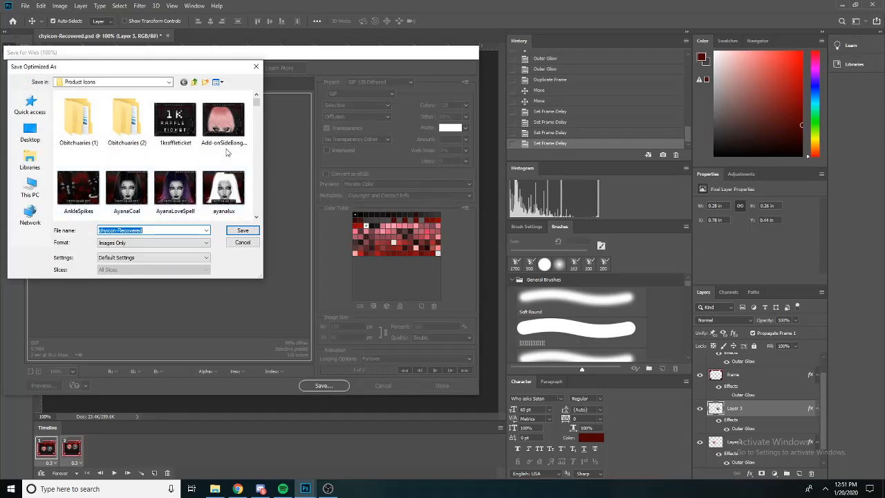
scroll(225, 142, "down", 4)
scroll(225, 142, "down", 2)
scroll(207, 180, "up", 10)
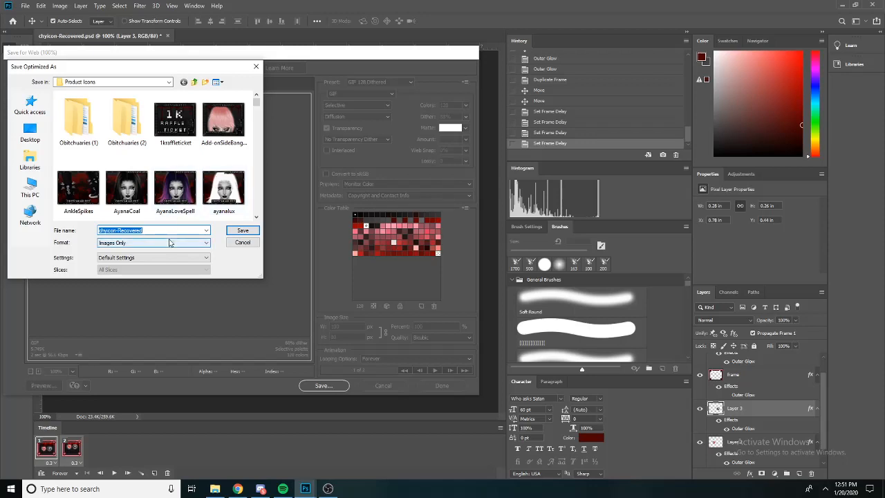
key("BackSpace")
type("LoveBit")
key("Down")
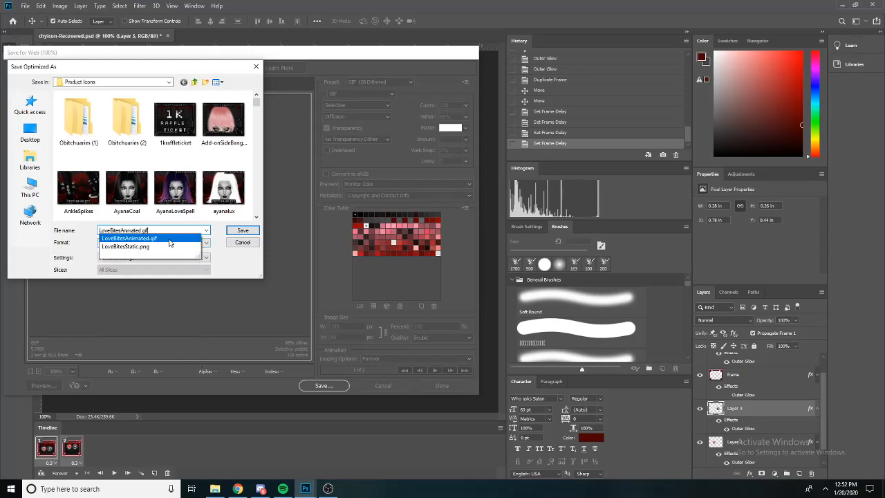
key("Return")
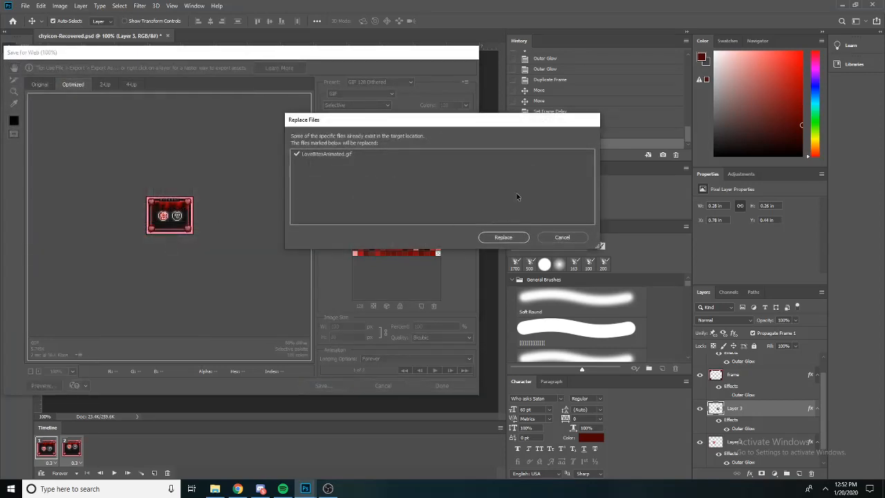
left_click(517, 239)
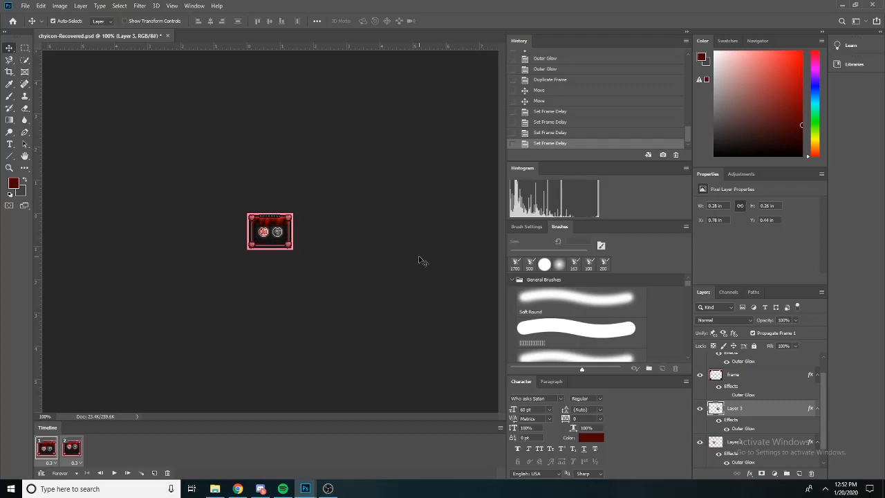
- Play the two-frame badge animation in the document and stop it
left_click(114, 473)
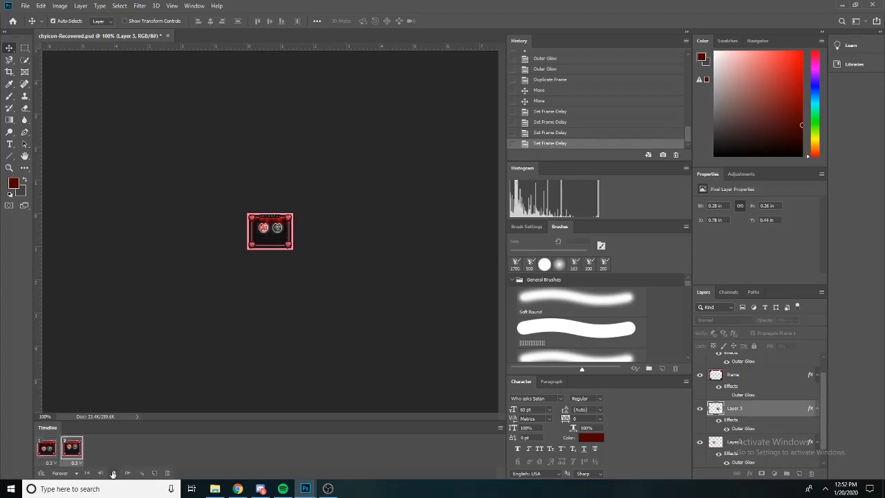
left_click(113, 473)
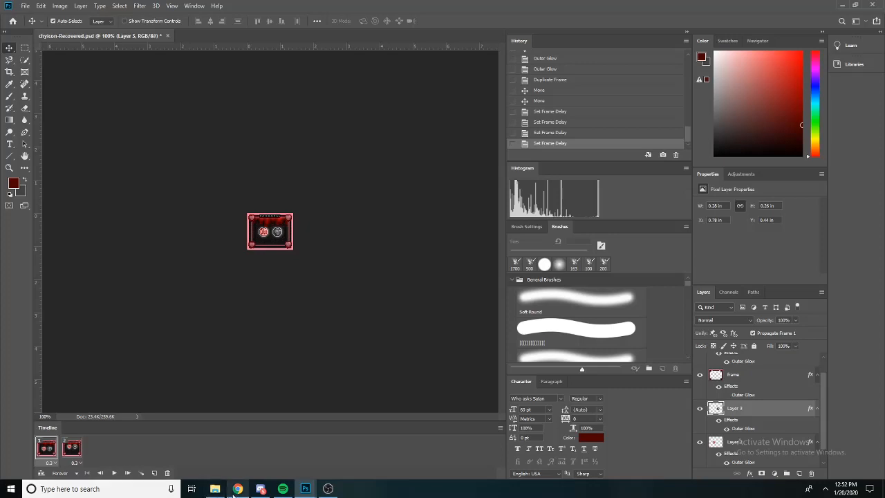
mouse_move(328, 493)
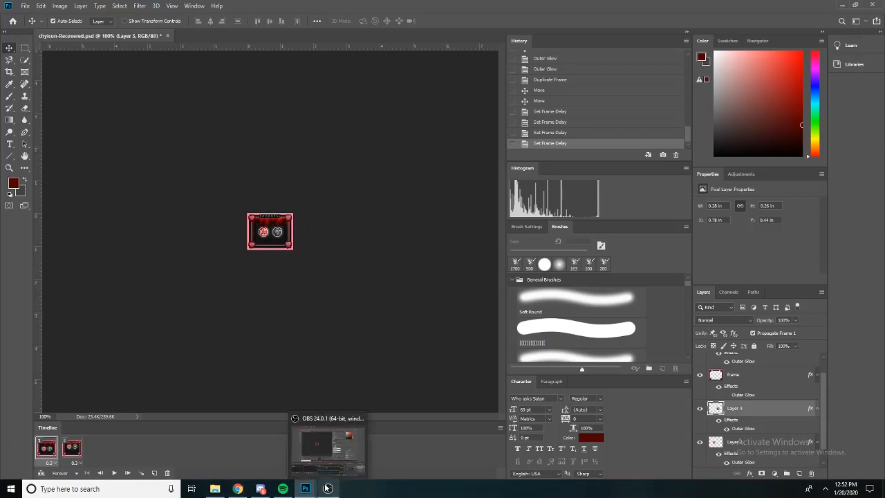